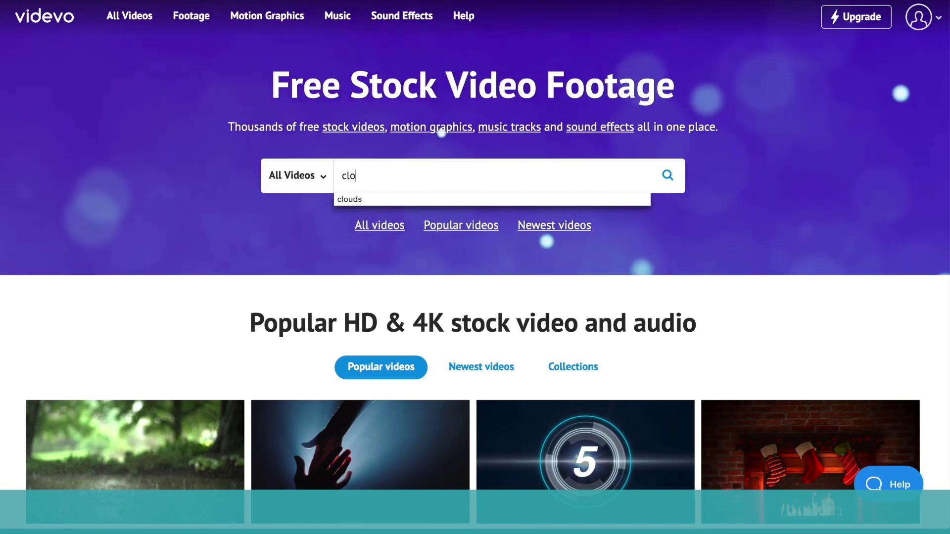
Search Videvo for clouds footage and open the Clouds Timelapse UHD clip page.
{"action": "key", "text": "Return"}
{"action": "scroll", "coordinate": [400, 198], "scroll_direction": "down", "scroll_amount": 3}
{"action": "scroll", "coordinate": [401, 198], "scroll_direction": "down", "scroll_amount": 2}
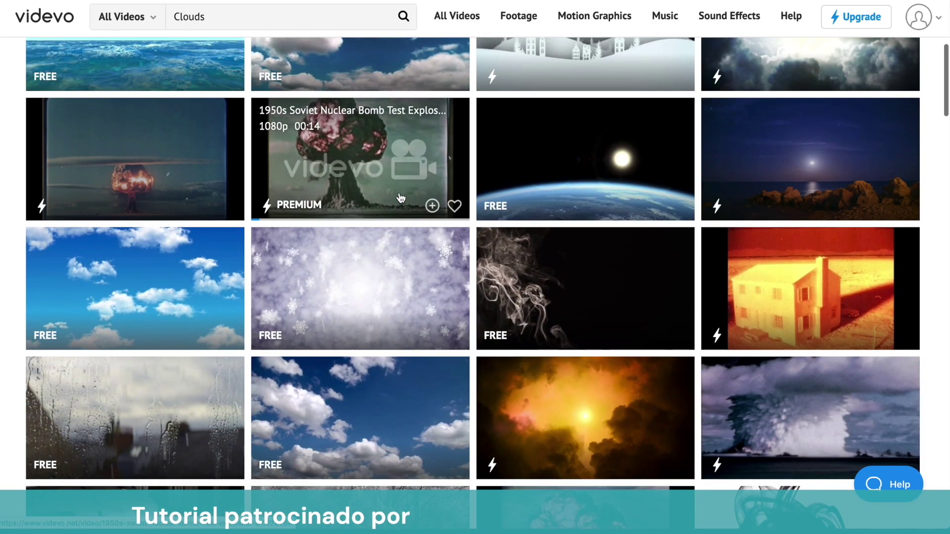
{"action": "scroll", "coordinate": [395, 218], "scroll_direction": "down", "scroll_amount": 3}
{"action": "left_click", "coordinate": [451, 233]}
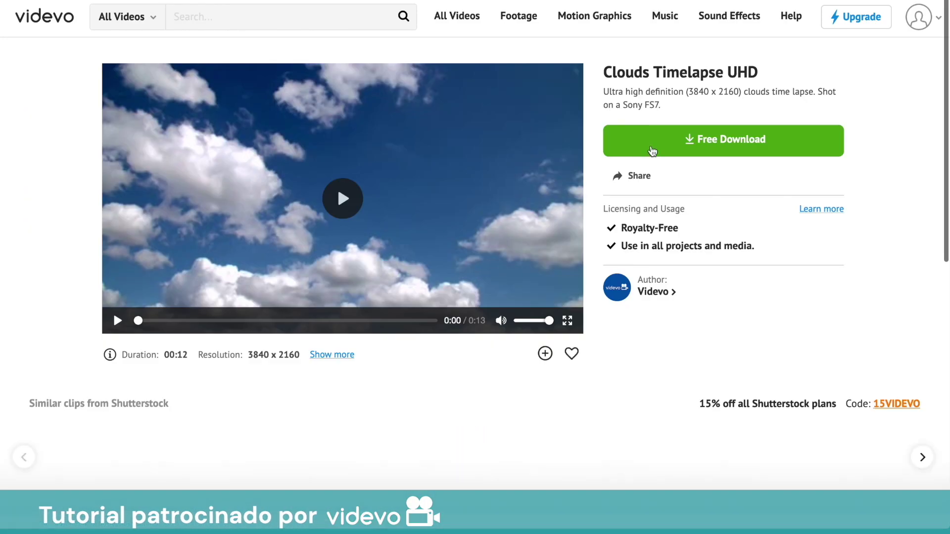
Find the Downloads folder with Spotlight and Quick Look preview Clouds_1_1.mov.
{"action": "key", "text": "super+space"}
{"action": "type", "text": "download"}
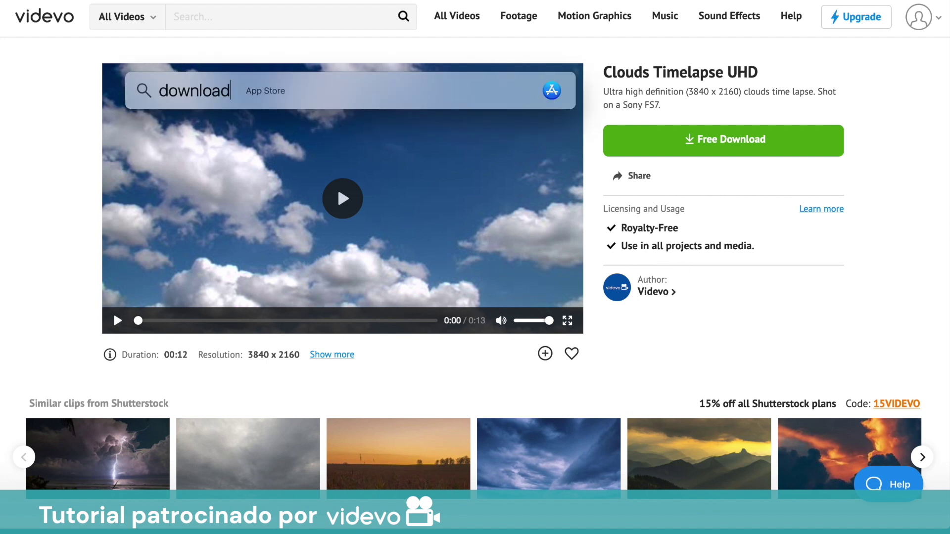
{"action": "key", "text": "Return"}
{"action": "left_click", "coordinate": [428, 81]}
{"action": "key", "text": "space"}
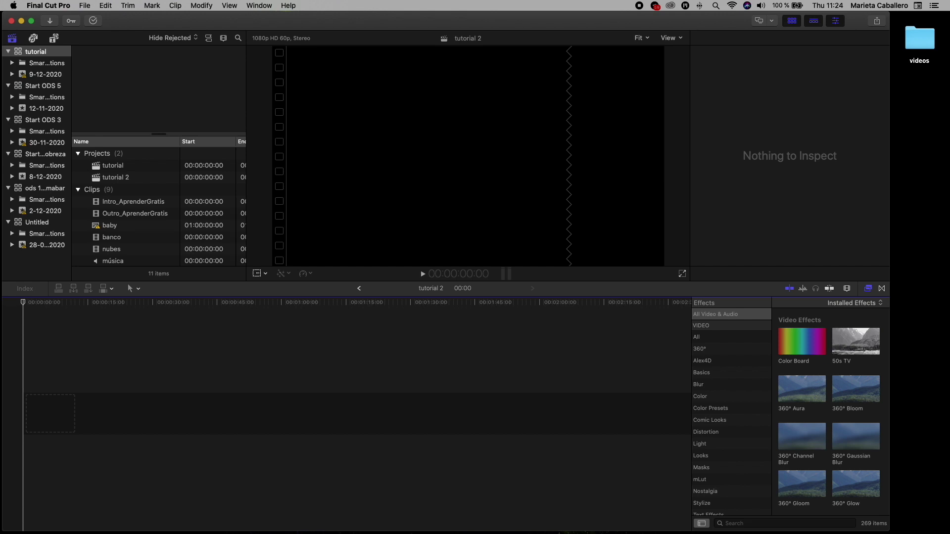
Scroll up in the tutorial library to show the empty tutorial 2 project and its clips.
{"action": "scroll", "coordinate": [147, 229], "scroll_direction": "up", "scroll_amount": 1}
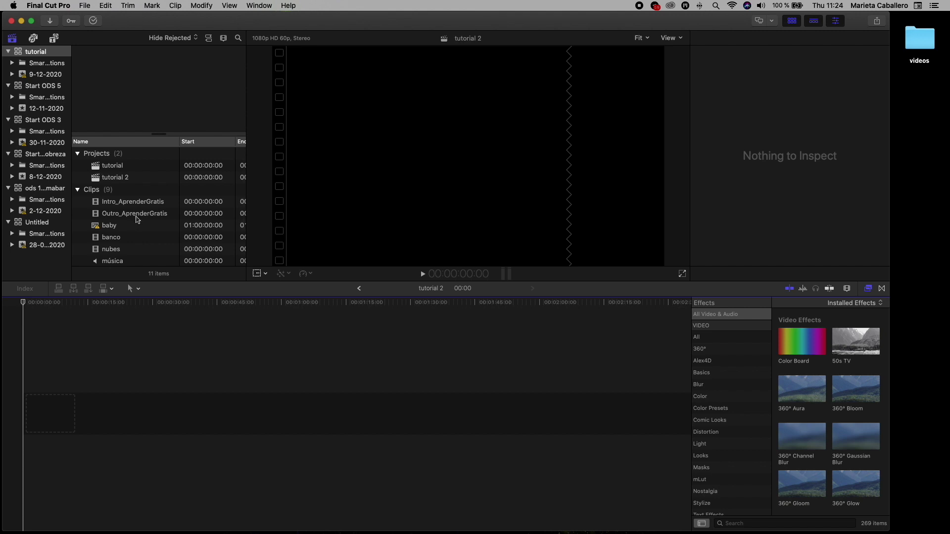
Create a new project 'tutorial 3' in event 9-12-2020, then select the Intro_AprenderGratis clip.
{"action": "left_click", "coordinate": [79, 4]}
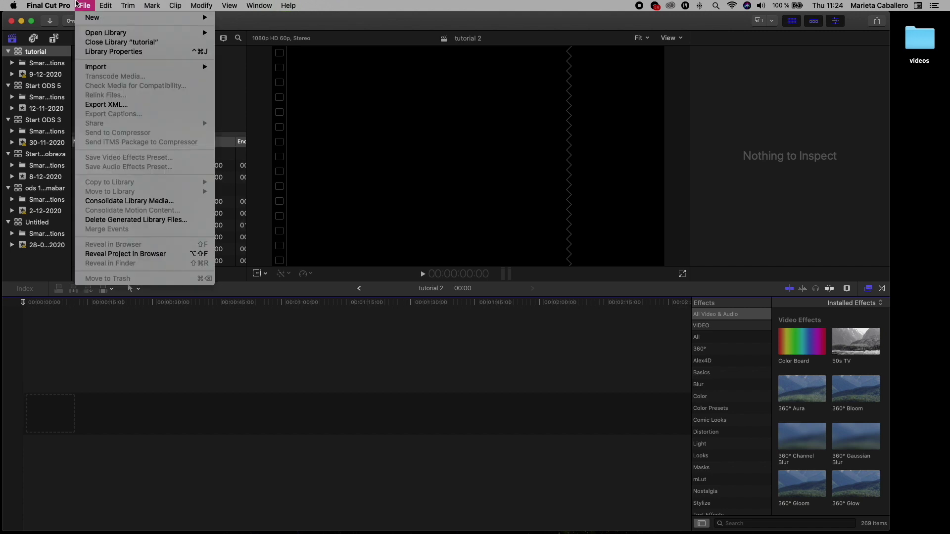
{"action": "mouse_move", "coordinate": [90, 19]}
{"action": "left_click", "coordinate": [232, 20]}
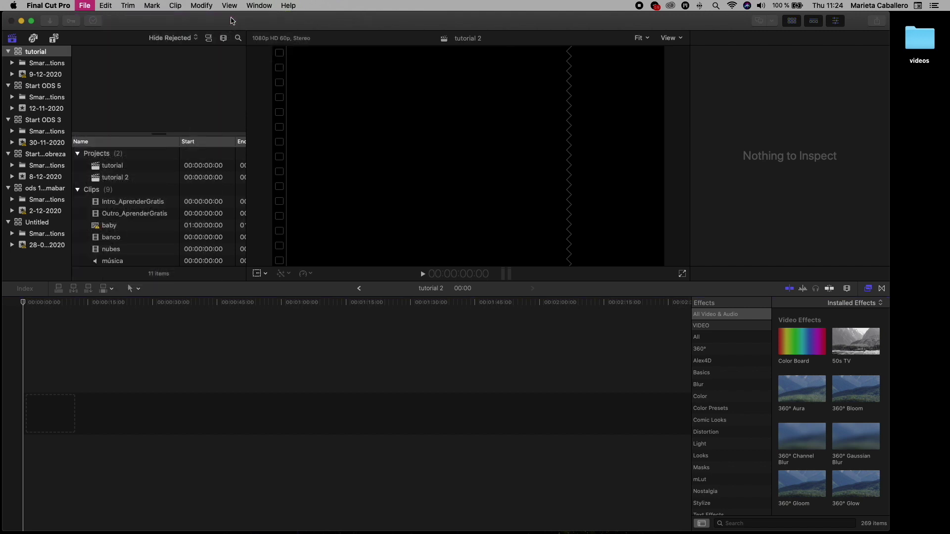
{"action": "type", "text": "tutorial 3"}
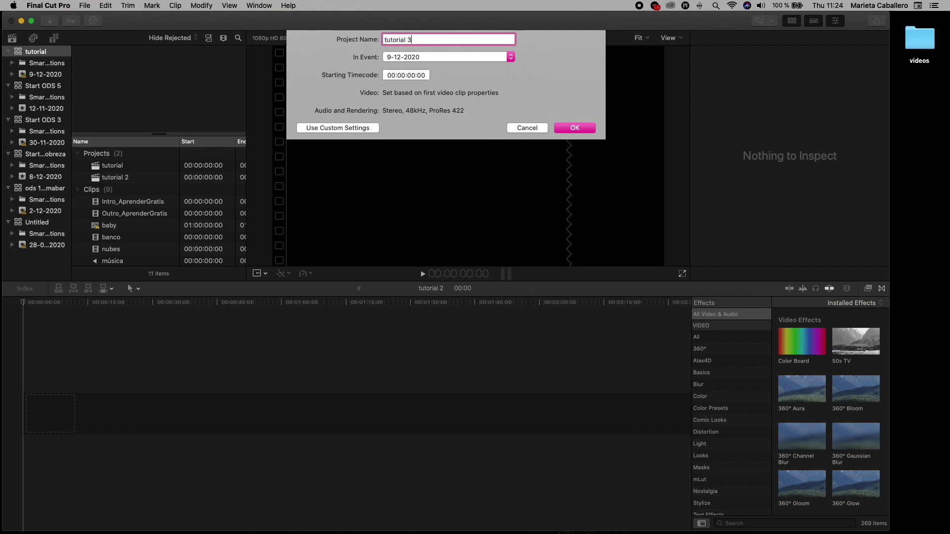
{"action": "key", "text": "Return"}
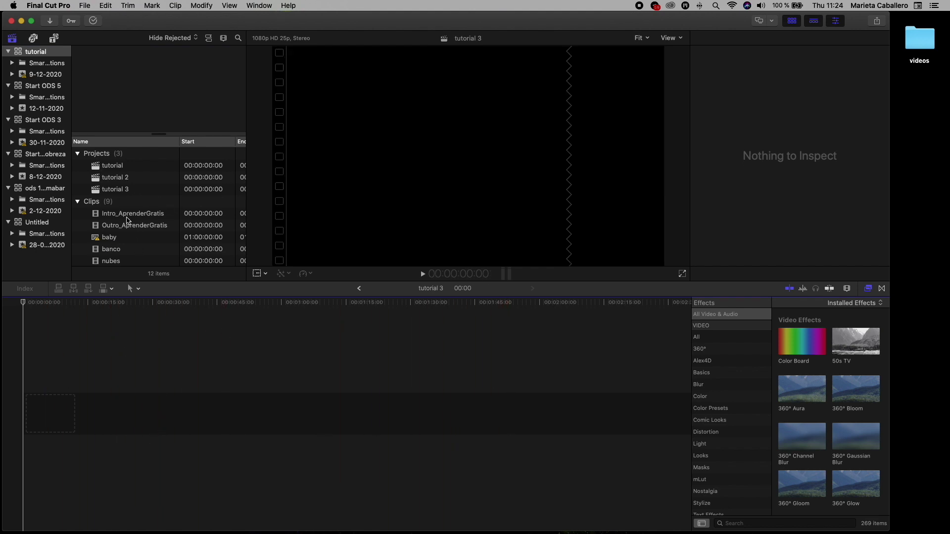
{"action": "left_click", "coordinate": [132, 216]}
Place Intro_AprenderGratis, banco and nubes one after another on the tutorial 3 timeline.
{"action": "left_click_drag", "start_coordinate": [132, 216], "coordinate": [48, 421]}
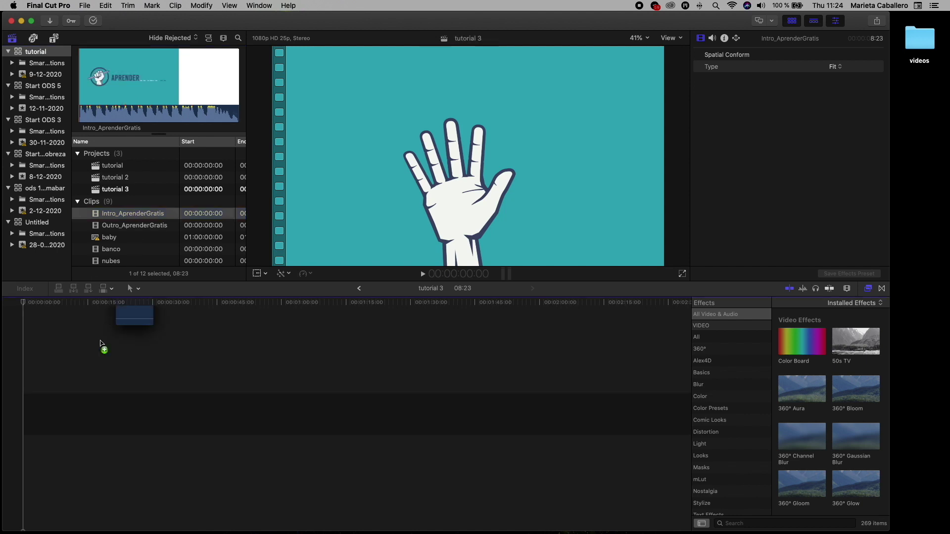
{"action": "scroll", "coordinate": [129, 239], "scroll_direction": "down", "scroll_amount": 2}
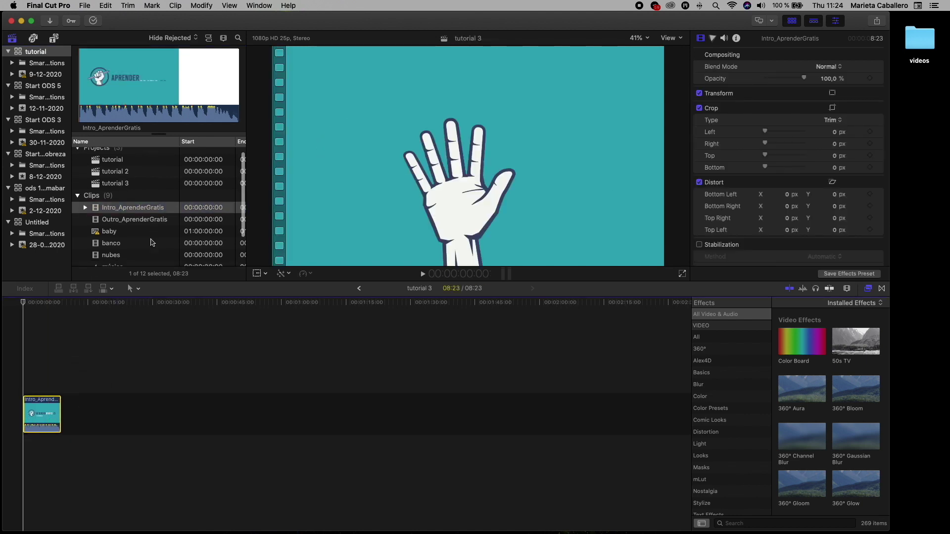
{"action": "left_click", "coordinate": [130, 232]}
{"action": "key", "text": "e"}
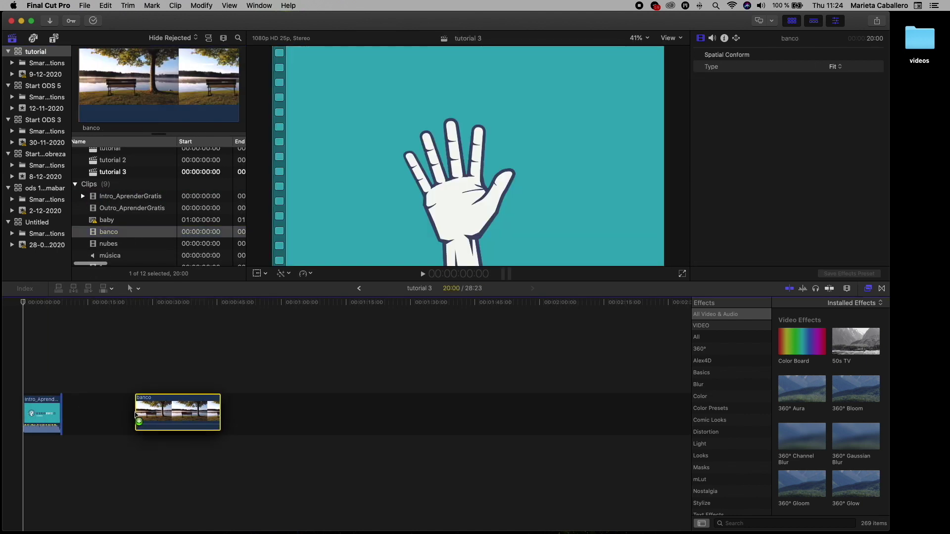
{"action": "left_click_drag", "start_coordinate": [110, 248], "coordinate": [258, 429]}
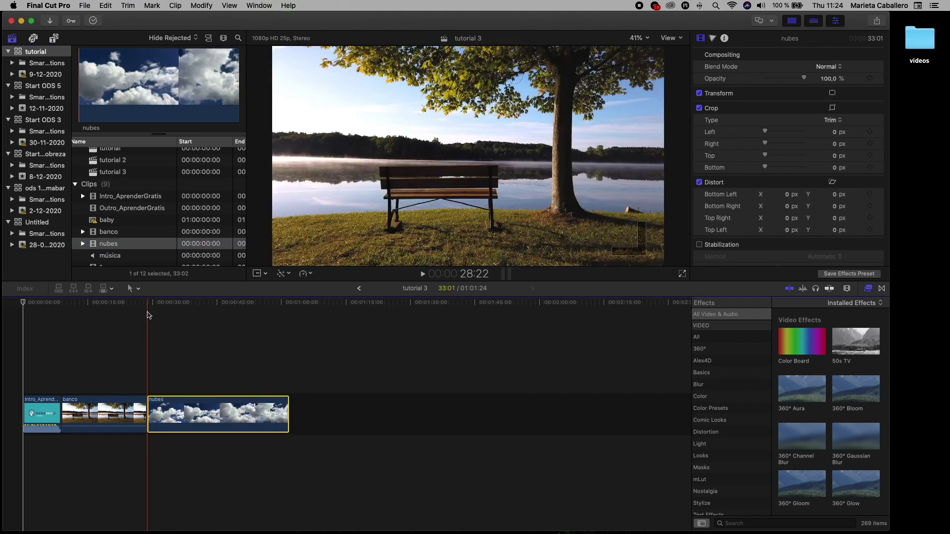
{"action": "left_click", "coordinate": [138, 289]}
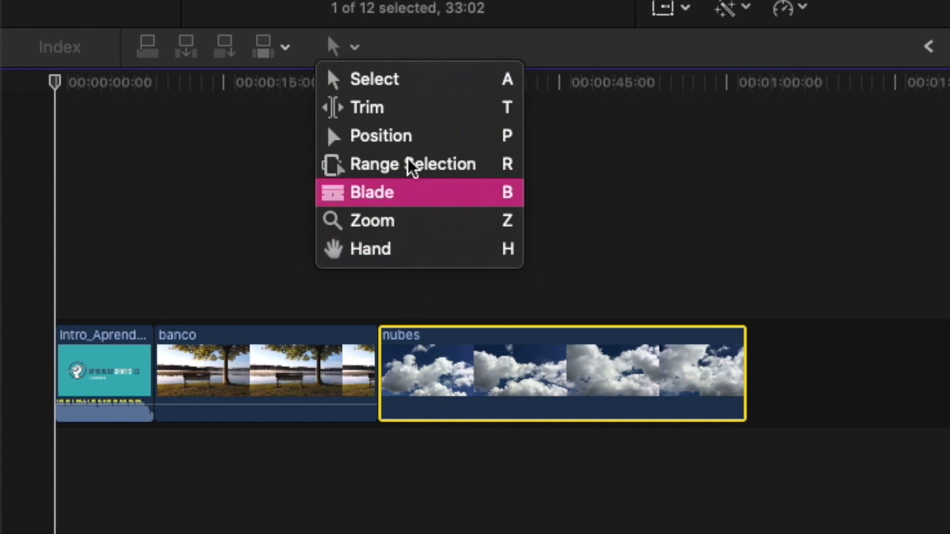
With the Trim tool, ripple-trim the end of banco and return it to its original length.
{"action": "left_click", "coordinate": [364, 110]}
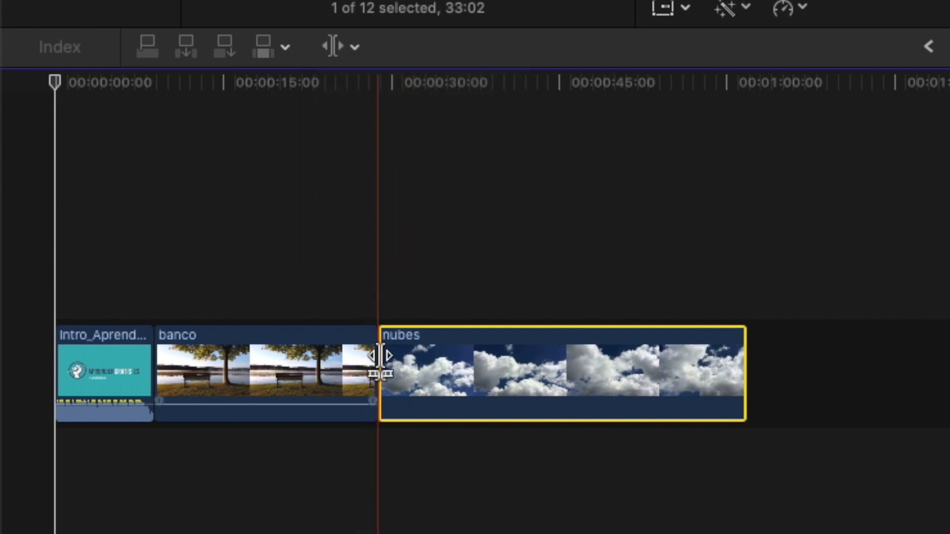
{"action": "left_click_drag", "start_coordinate": [383, 348], "coordinate": [424, 341]}
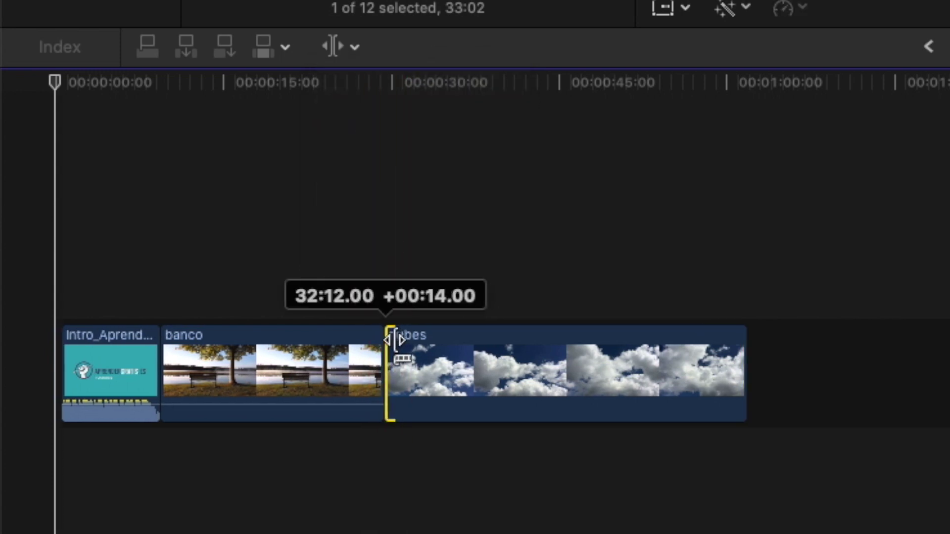
{"action": "mouse_move", "coordinate": [424, 342]}
{"action": "left_mouse_down"}
{"action": "mouse_move", "coordinate": [378, 340]}
{"action": "mouse_move", "coordinate": [387, 337]}
{"action": "left_mouse_up"}
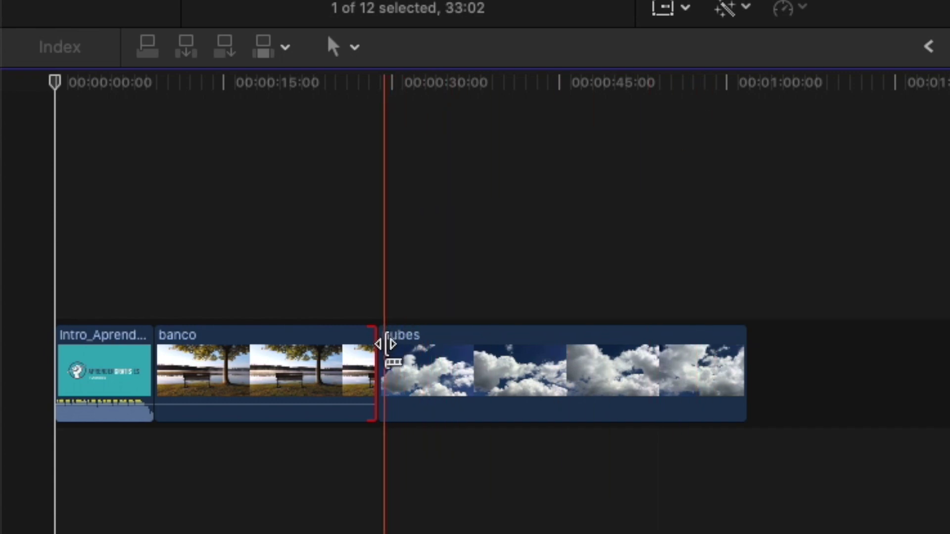
Ripple-trim and restore the nubes clip edges, then lower Intro_AprenderGratis audio to -7 dB.
{"action": "left_click", "coordinate": [386, 343]}
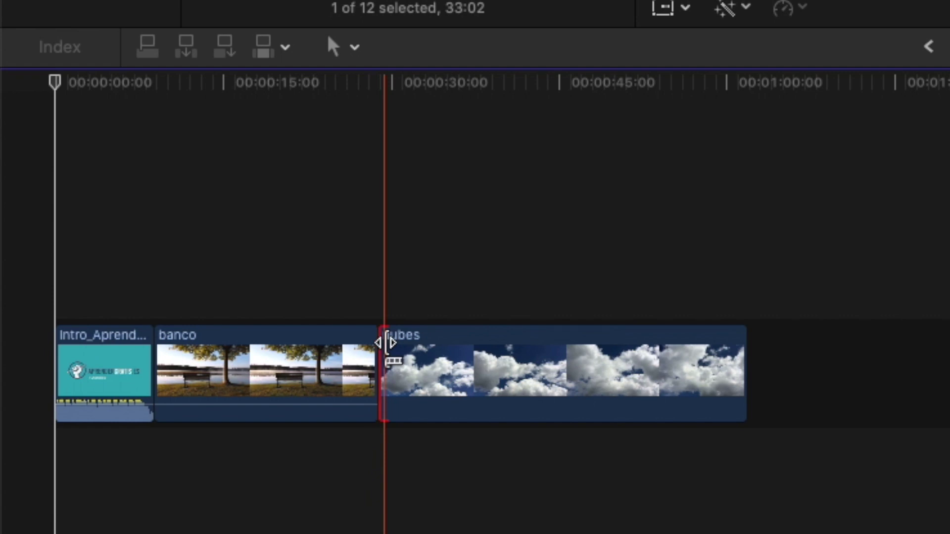
{"action": "mouse_move", "coordinate": [386, 343]}
{"action": "left_mouse_down"}
{"action": "mouse_move", "coordinate": [407, 355]}
{"action": "mouse_move", "coordinate": [383, 357]}
{"action": "left_mouse_up"}
{"action": "left_click_drag", "start_coordinate": [739, 342], "coordinate": [792, 350]}
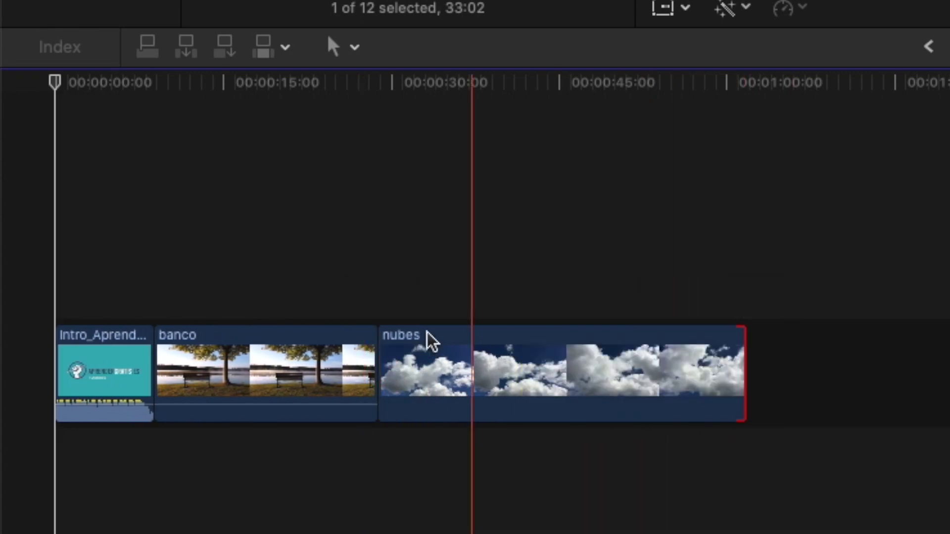
{"action": "left_click_drag", "start_coordinate": [123, 403], "coordinate": [122, 405]}
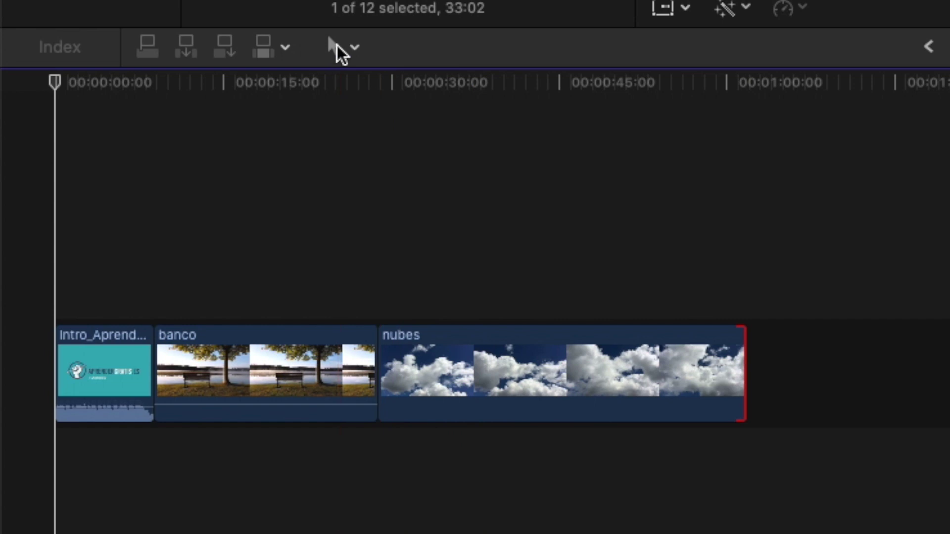
Switch to the Blade tool and cut the nubes clip into three pieces.
{"action": "left_click", "coordinate": [337, 48]}
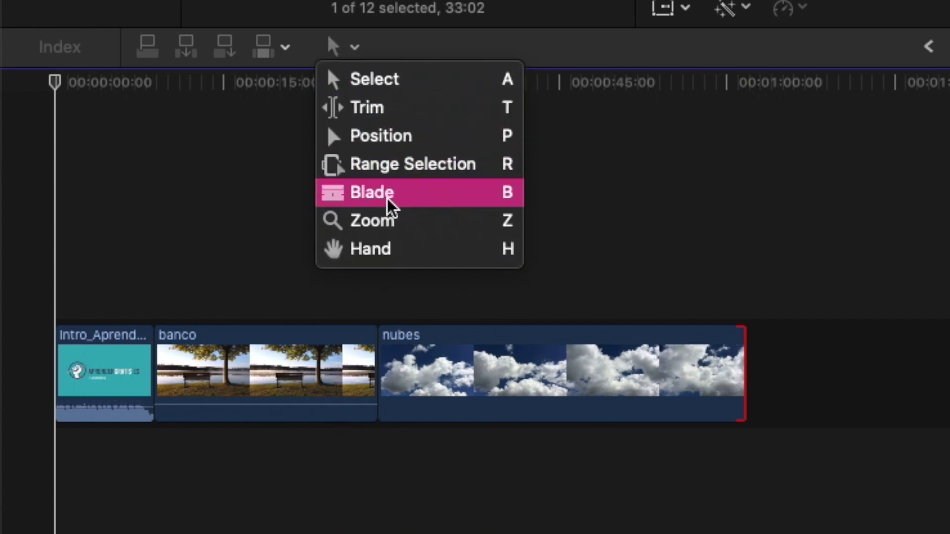
{"action": "left_click", "coordinate": [698, 188]}
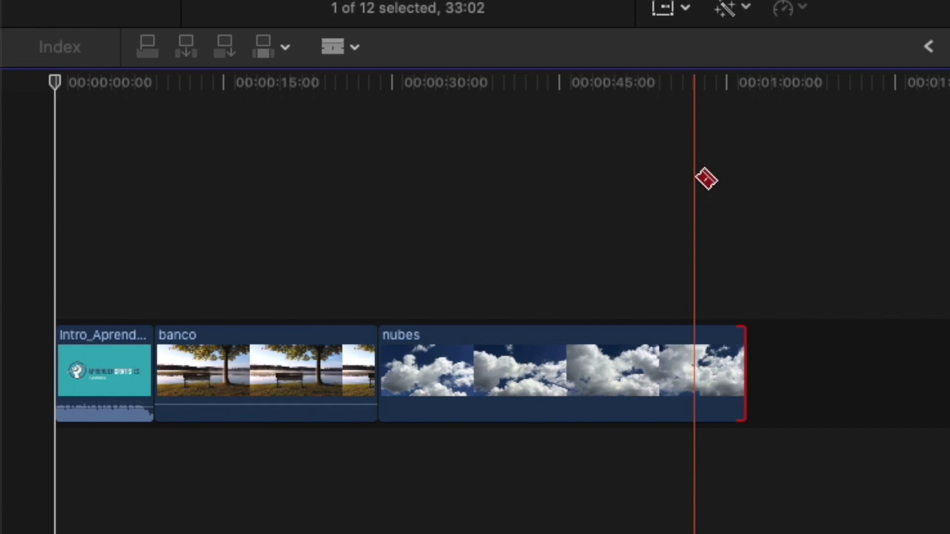
{"action": "key", "text": "b"}
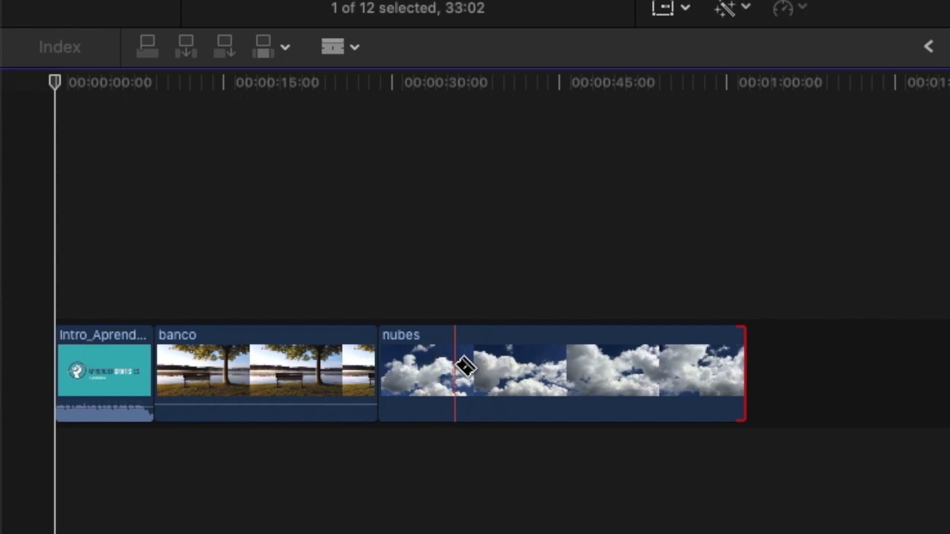
{"action": "left_click", "coordinate": [456, 365]}
{"action": "left_click", "coordinate": [546, 358]}
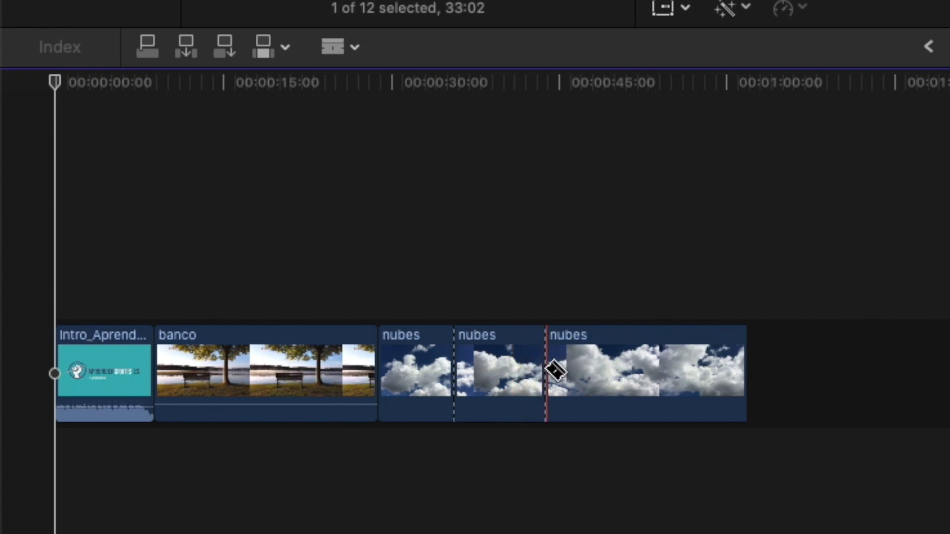
Back in Select mode, adjust the edit points between the three nubes pieces.
{"action": "key", "text": "a"}
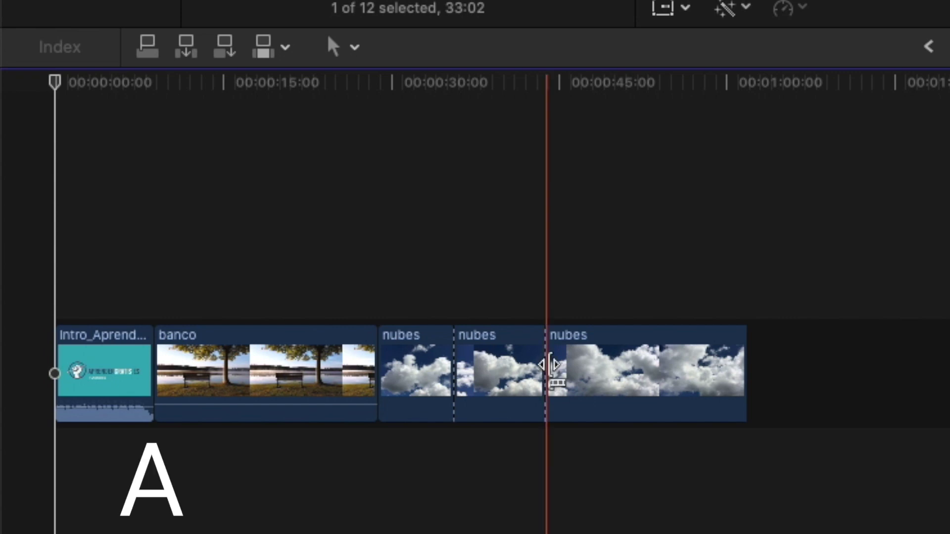
{"action": "left_click_drag", "start_coordinate": [547, 369], "coordinate": [602, 365]}
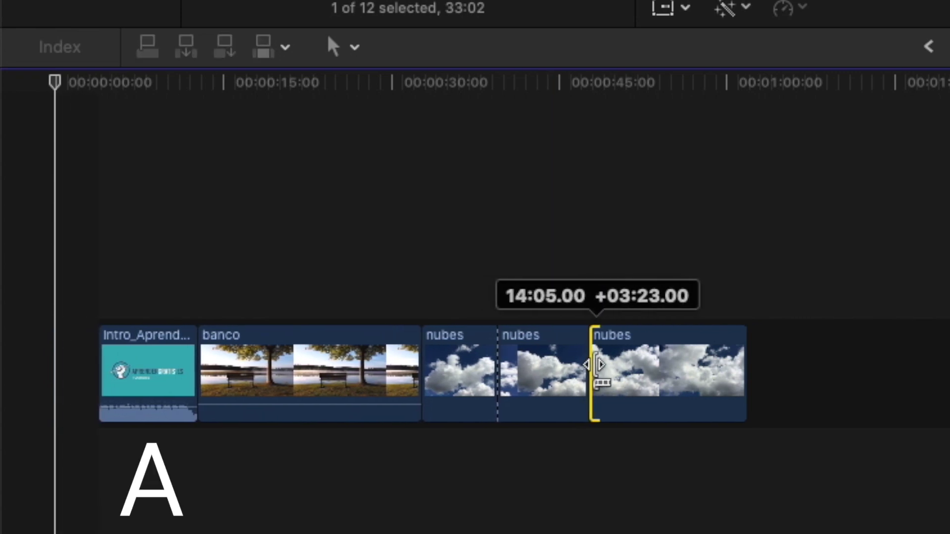
{"action": "mouse_move", "coordinate": [602, 364]}
{"action": "left_mouse_down"}
{"action": "mouse_move", "coordinate": [579, 366]}
{"action": "mouse_move", "coordinate": [551, 349]}
{"action": "mouse_move", "coordinate": [534, 359]}
{"action": "left_mouse_up"}
Play the timeline from the banco/nubes edit point, then stop playback.
{"action": "left_click", "coordinate": [481, 289]}
{"action": "key", "text": "Up"}
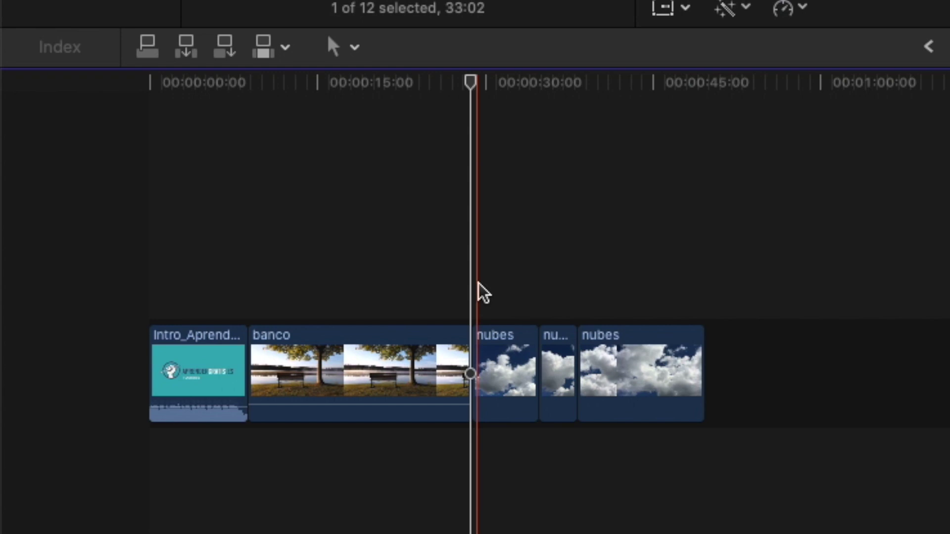
{"action": "key", "text": "space"}
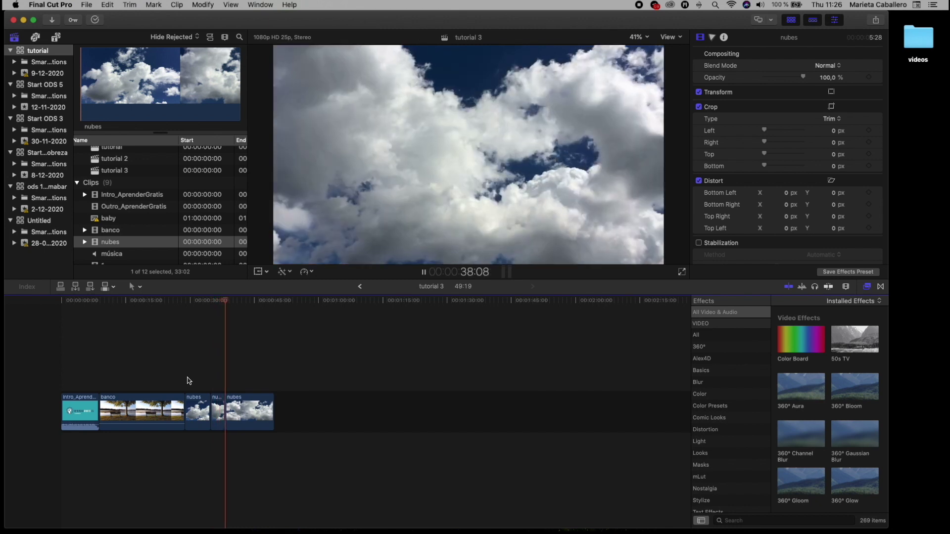
{"action": "key", "text": "space"}
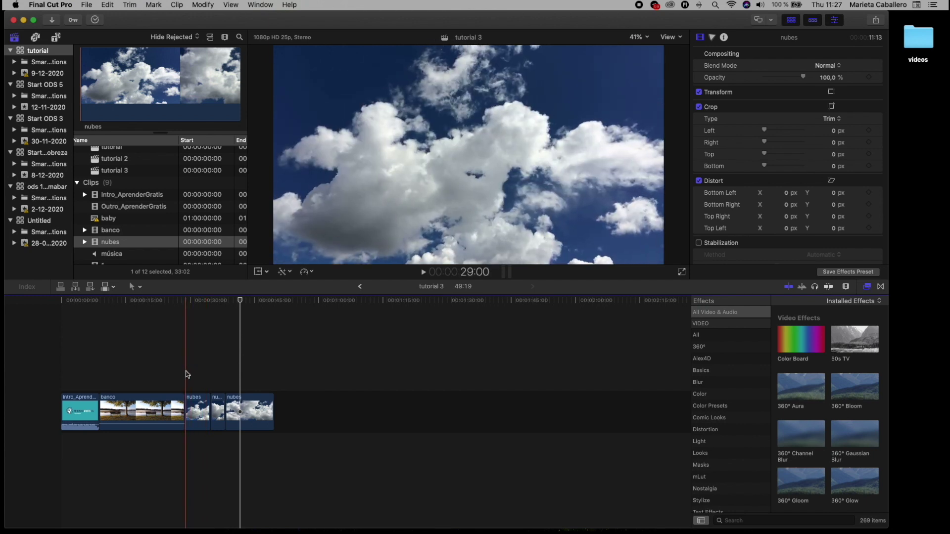
{"action": "key", "text": "z"}
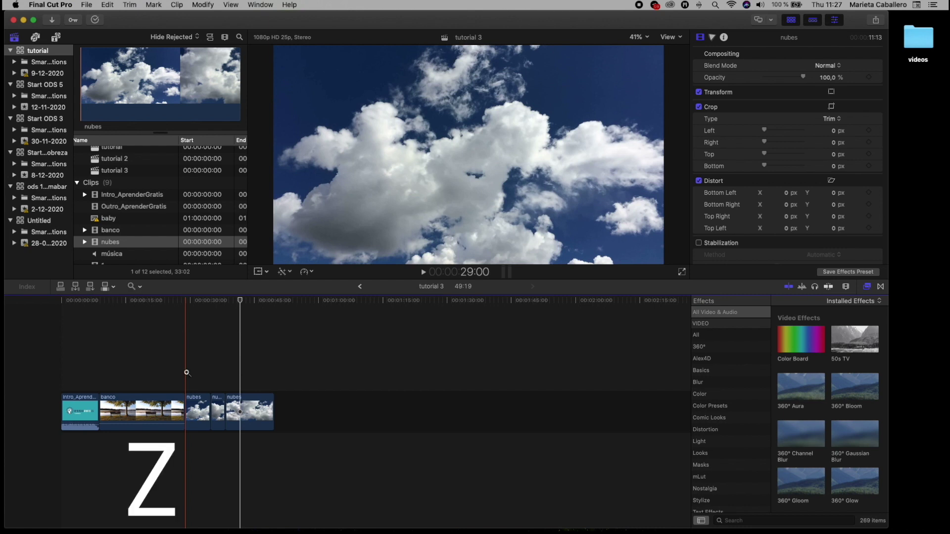
Zoom the timeline in closely on Intro_AprenderGratis with repeated Zoom tool clicks.
{"action": "left_click", "coordinate": [186, 372]}
{"action": "left_click", "coordinate": [187, 372]}
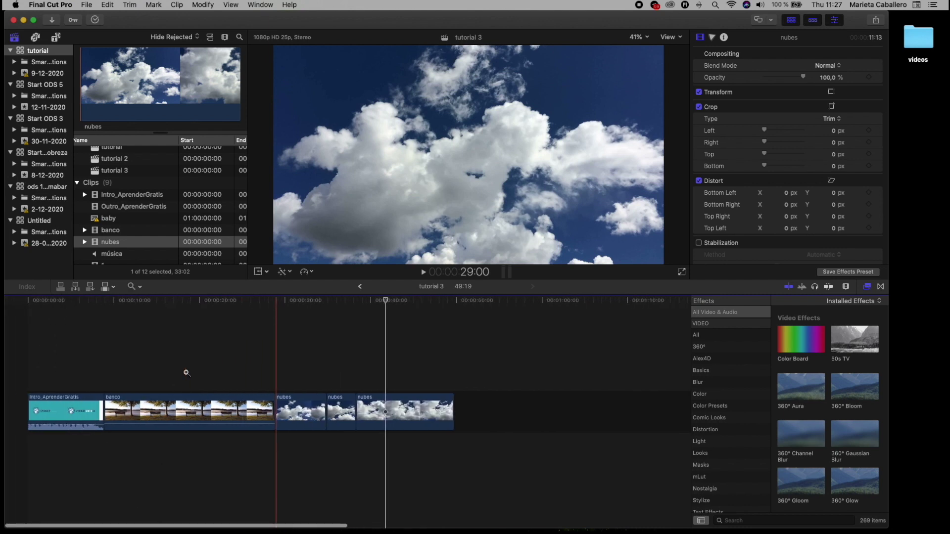
{"action": "left_click", "coordinate": [186, 373]}
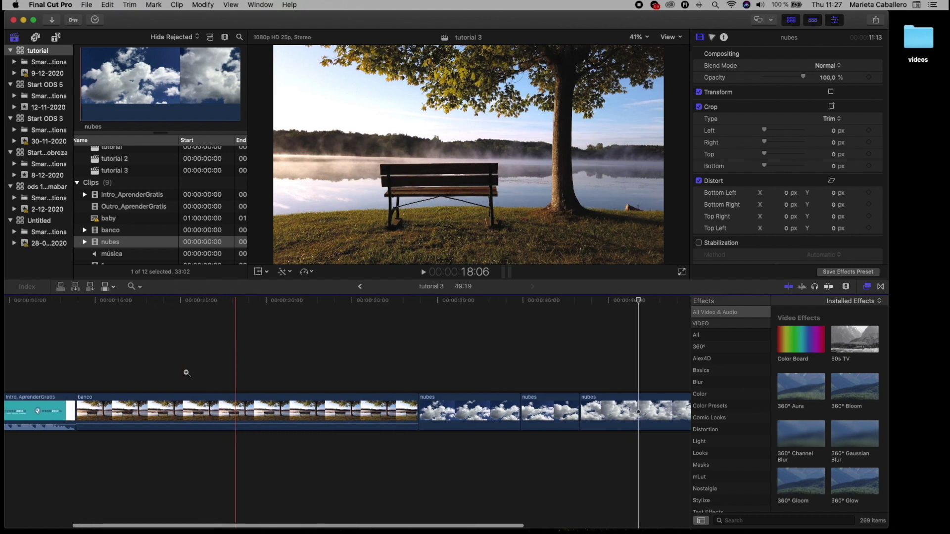
{"action": "scroll", "coordinate": [186, 373], "scroll_direction": "left", "scroll_amount": 5}
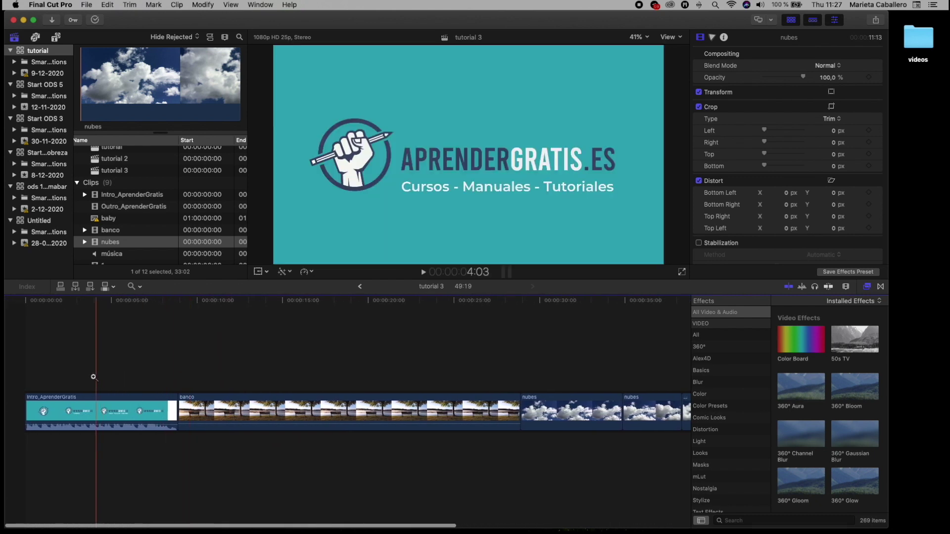
{"action": "left_click", "coordinate": [85, 382]}
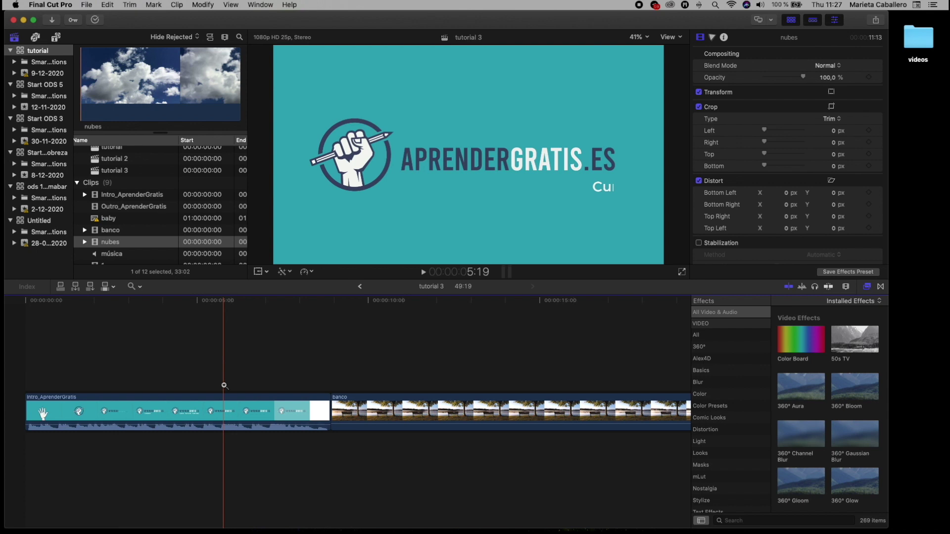
{"action": "key", "text": "r"}
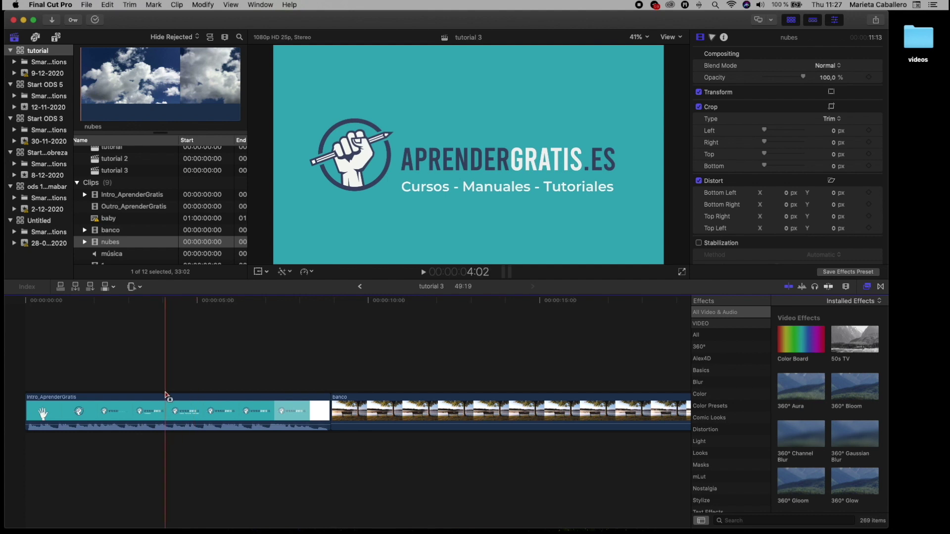
Mark a range on the intro clip and lower its audio there to -3.0 dB.
{"action": "left_click_drag", "start_coordinate": [77, 405], "coordinate": [124, 410]}
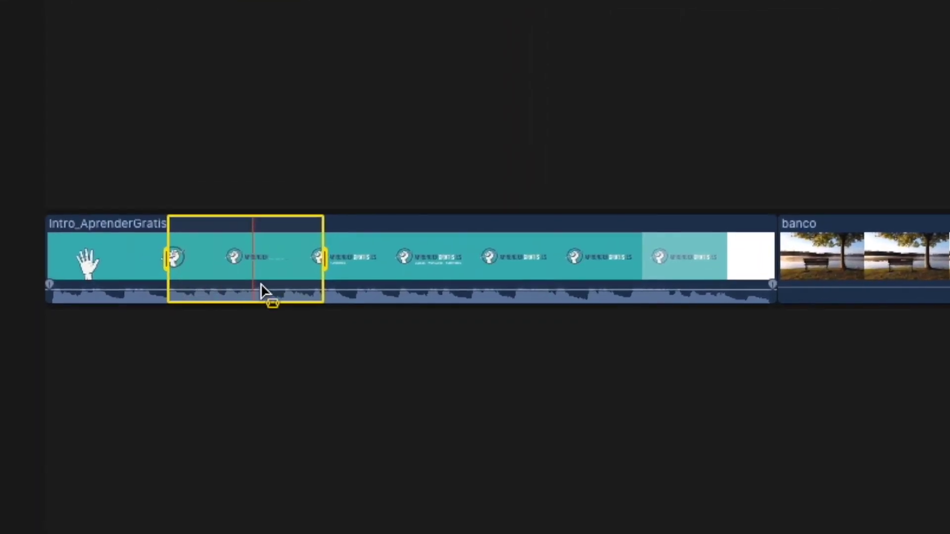
{"action": "left_click_drag", "start_coordinate": [116, 424], "coordinate": [115, 425]}
{"action": "left_click_drag", "start_coordinate": [264, 279], "coordinate": [276, 288]}
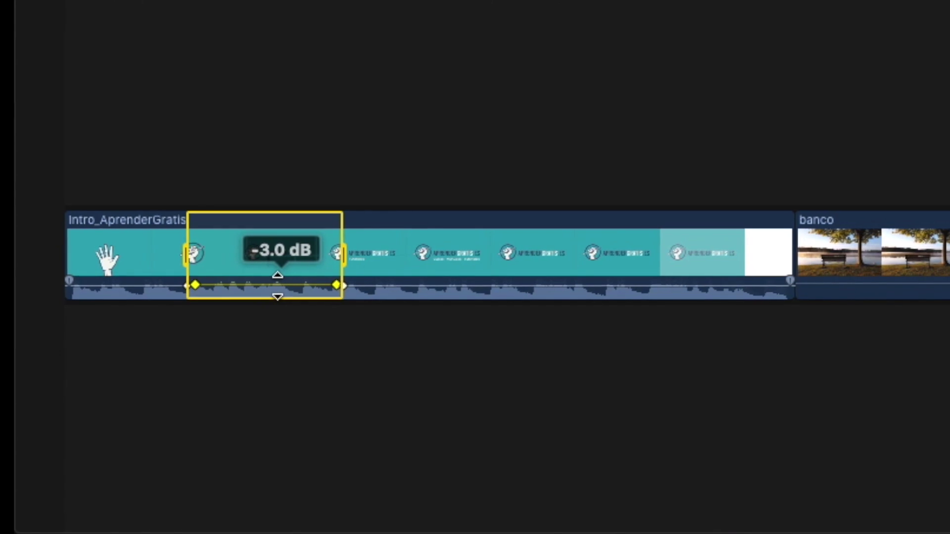
{"action": "left_click", "coordinate": [378, 247]}
Mark and adjust further ranges on the intro clip, ending with a short range near its start.
{"action": "left_click_drag", "start_coordinate": [379, 248], "coordinate": [460, 247]}
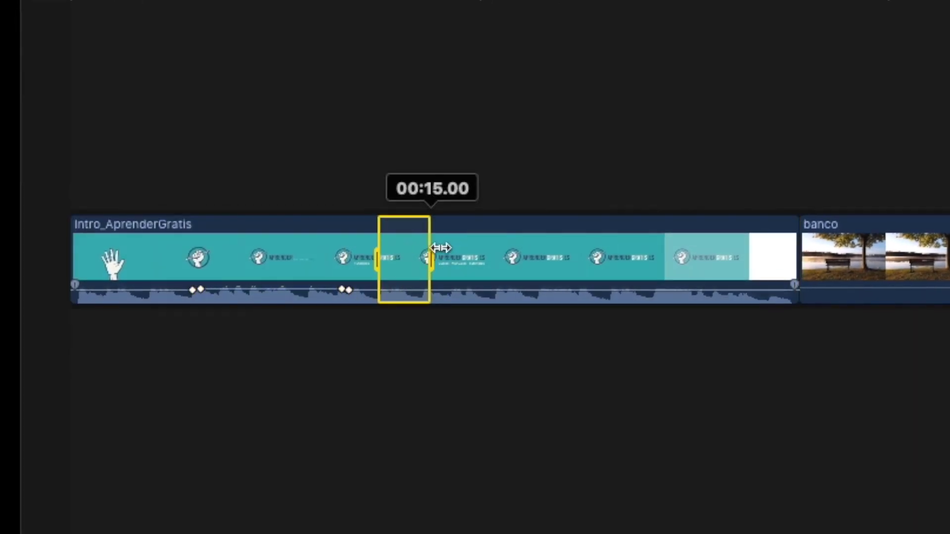
{"action": "left_click_drag", "start_coordinate": [431, 297], "coordinate": [423, 310]}
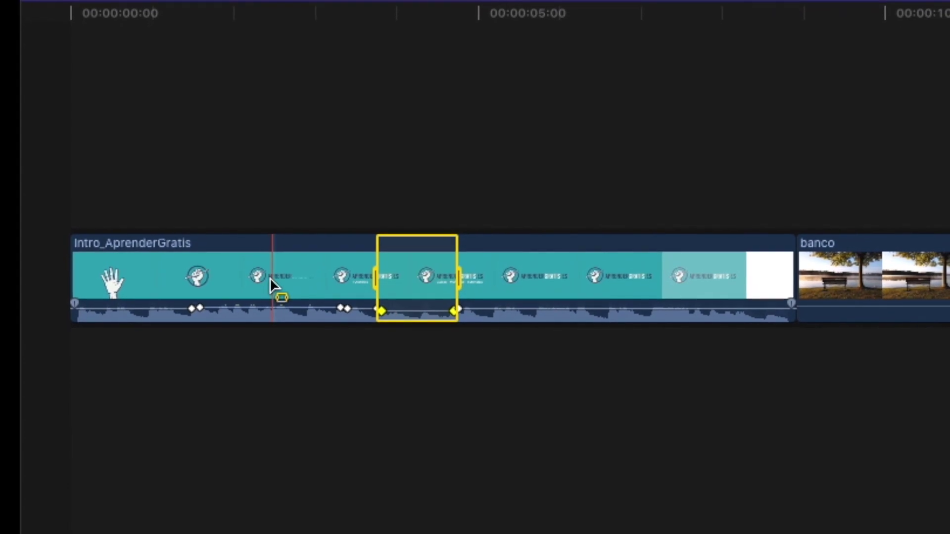
{"action": "left_click_drag", "start_coordinate": [260, 275], "coordinate": [437, 276]}
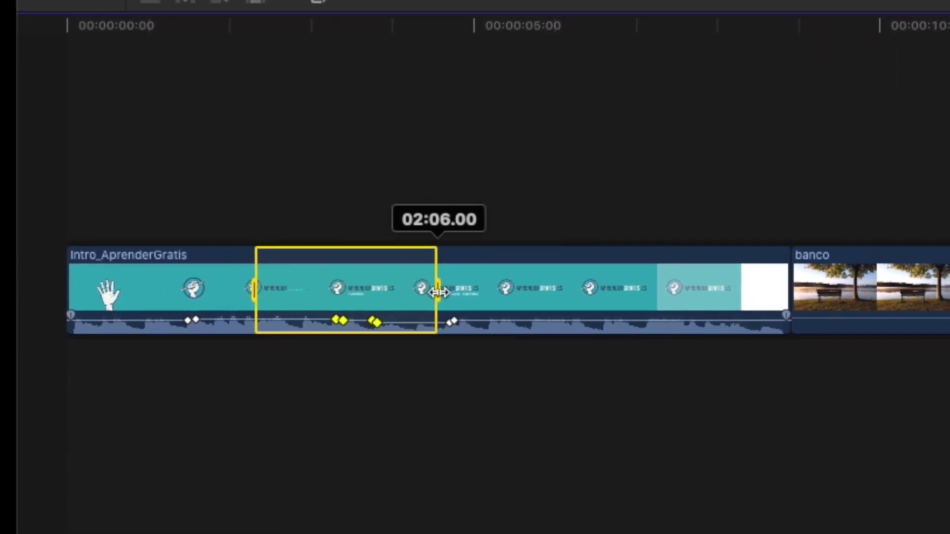
{"action": "left_click_drag", "start_coordinate": [433, 288], "coordinate": [238, 295]}
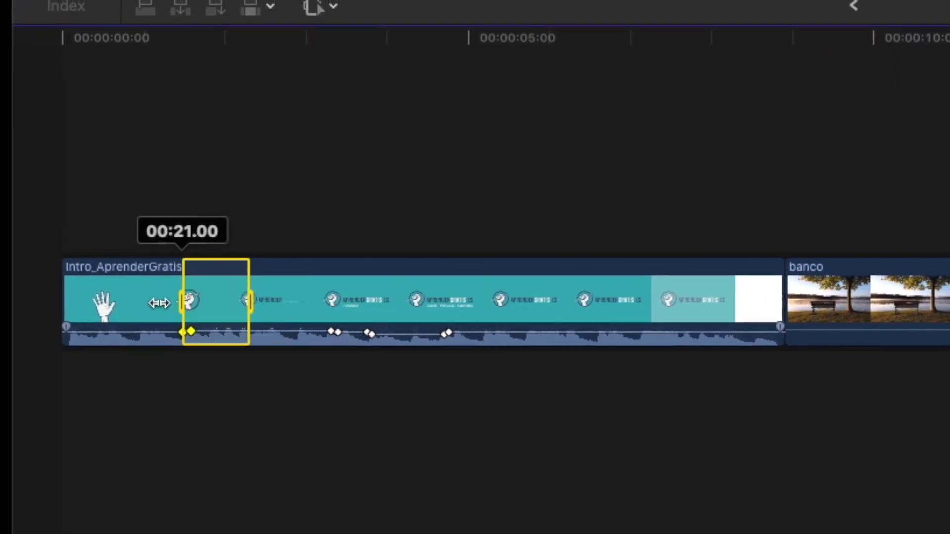
{"action": "mouse_move", "coordinate": [179, 310]}
{"action": "left_mouse_down"}
{"action": "mouse_move", "coordinate": [93, 323]}
{"action": "mouse_move", "coordinate": [283, 324]}
{"action": "left_mouse_up"}
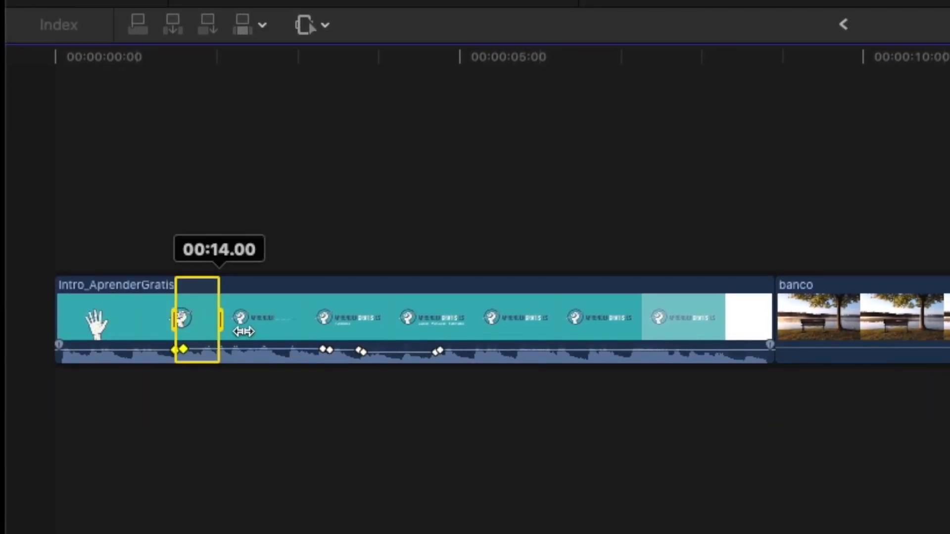
{"action": "left_click", "coordinate": [319, 26]}
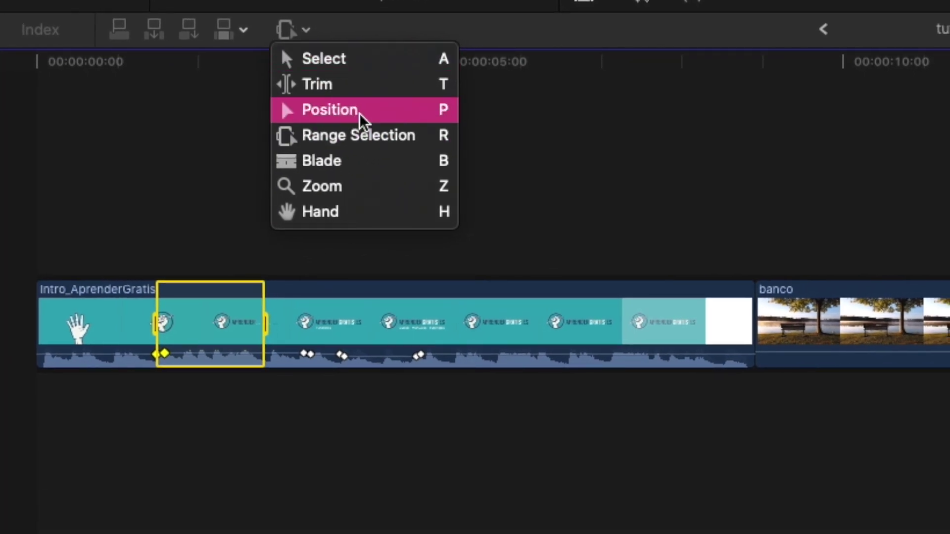
Switch to the Position tool and zoom out via Clip Appearance so all clips show.
{"action": "left_click", "coordinate": [363, 119]}
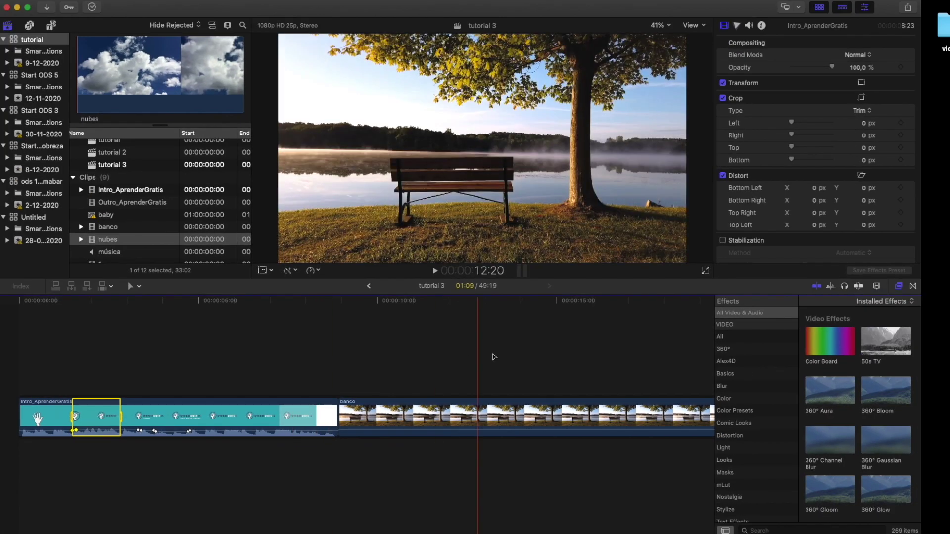
{"action": "left_click", "coordinate": [877, 287]}
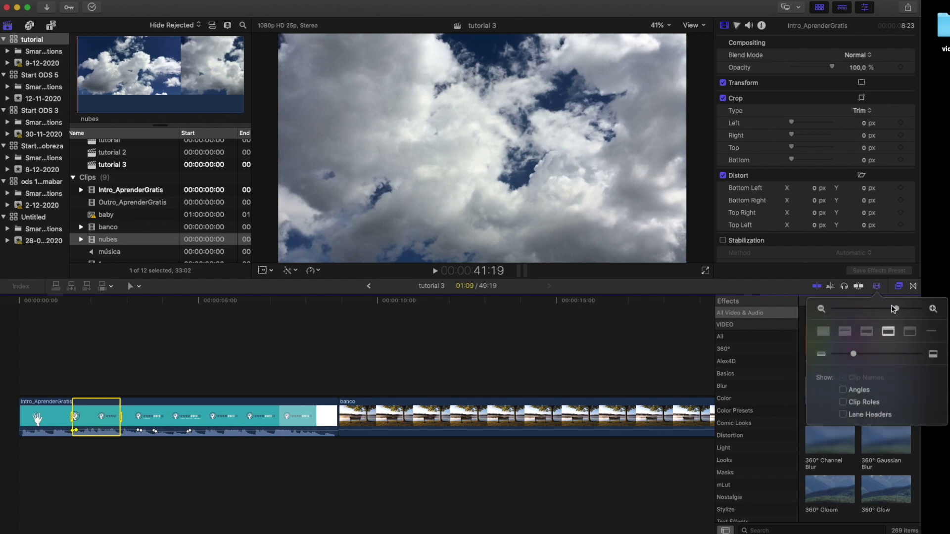
{"action": "left_click_drag", "start_coordinate": [896, 310], "coordinate": [871, 313]}
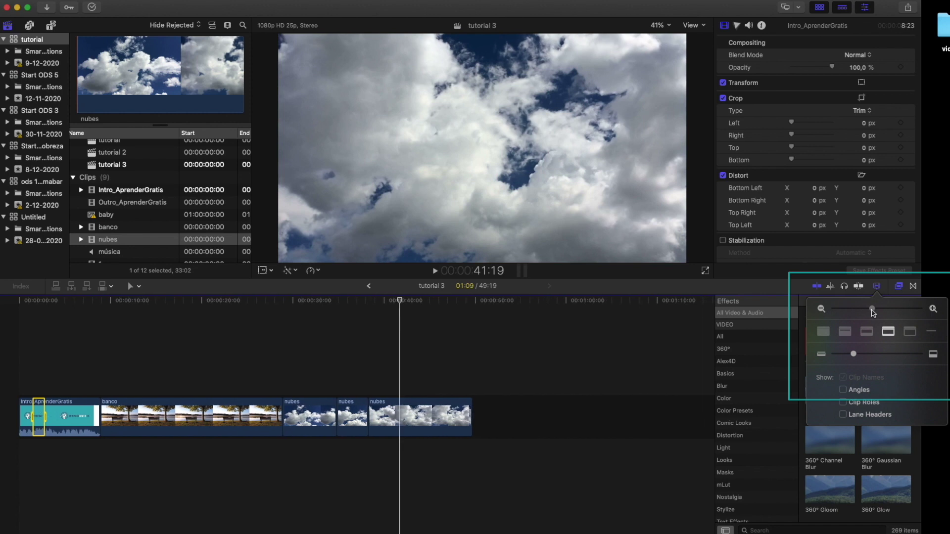
{"action": "left_click", "coordinate": [375, 357]}
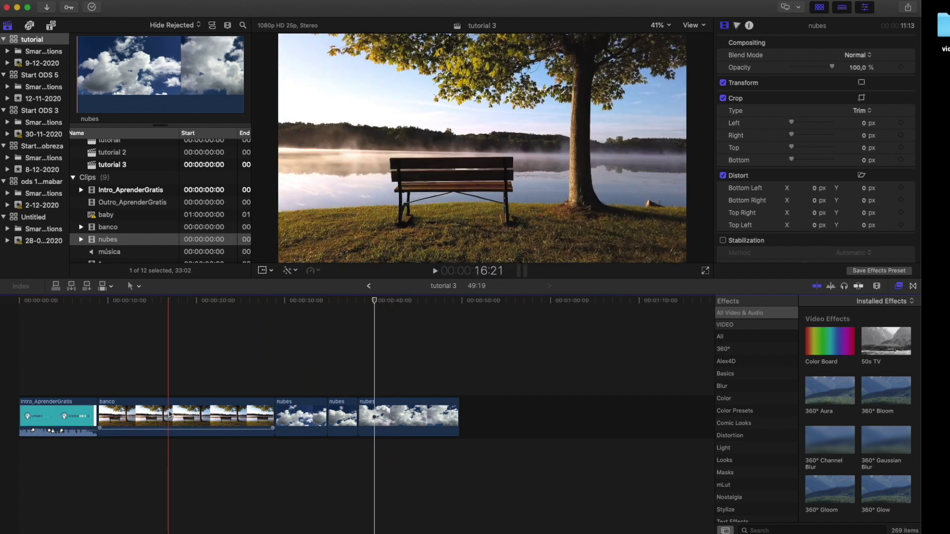
Move banco after the three nubes pieces with an 11:09 gap before it, then select the gap.
{"action": "left_click", "coordinate": [171, 416]}
{"action": "left_click_drag", "start_coordinate": [171, 416], "coordinate": [500, 413]}
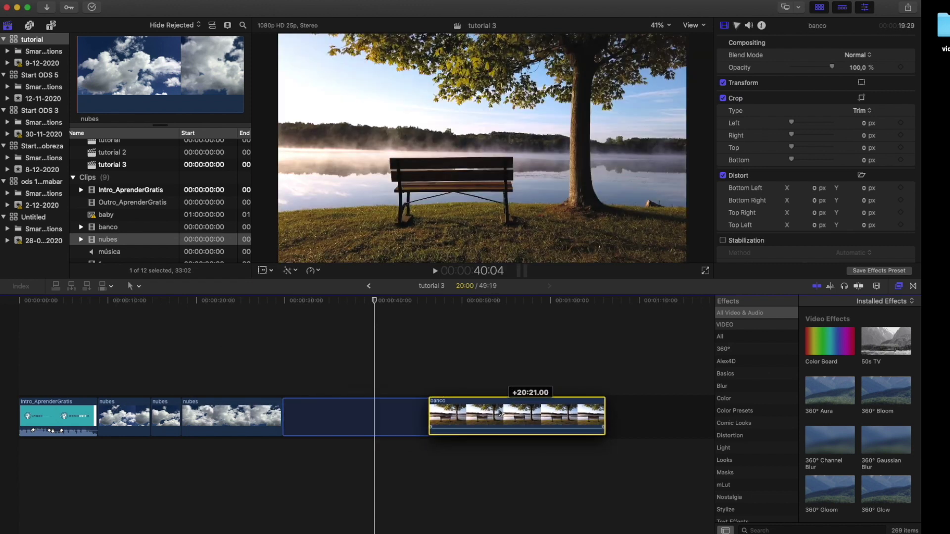
{"action": "left_click_drag", "start_coordinate": [500, 413], "coordinate": [500, 413]}
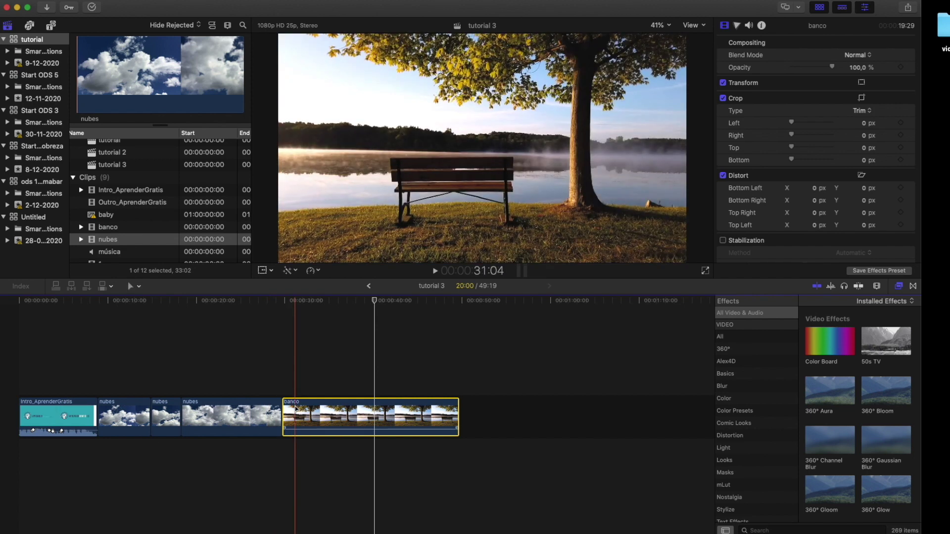
{"action": "left_click_drag", "start_coordinate": [297, 409], "coordinate": [397, 408]}
{"action": "left_click_drag", "start_coordinate": [298, 391], "coordinate": [297, 402]}
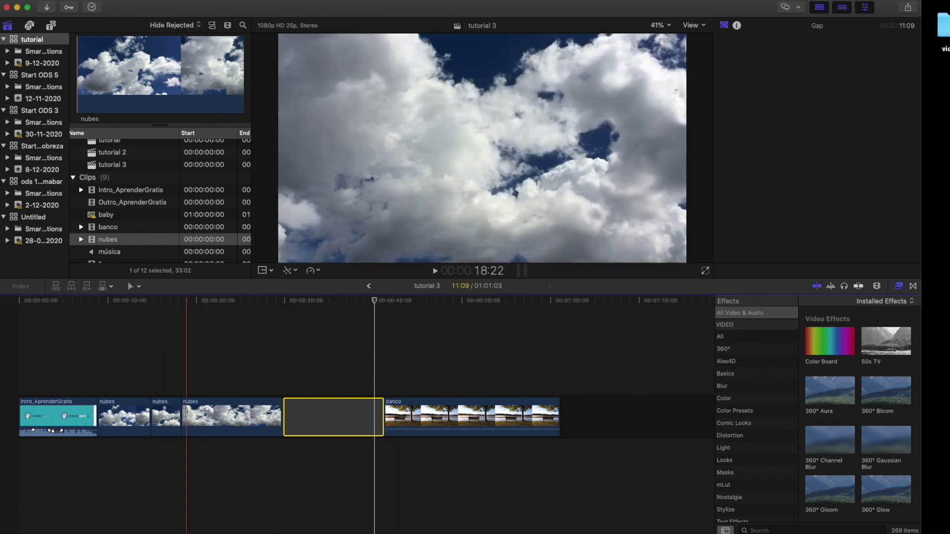
With the Position tool, drag the short nubes clip through banco to the end, leaving gaps behind.
{"action": "left_click_drag", "start_coordinate": [163, 411], "coordinate": [476, 410]}
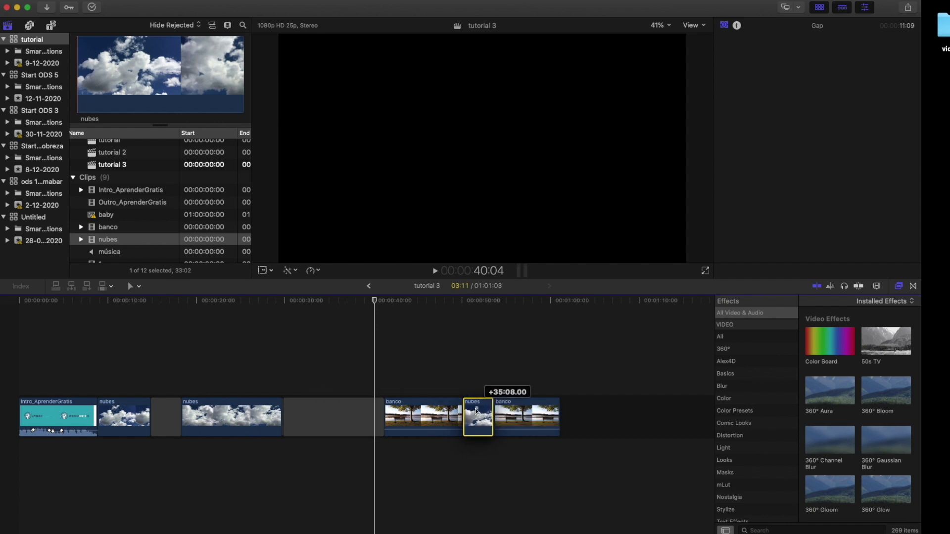
{"action": "left_click_drag", "start_coordinate": [477, 411], "coordinate": [476, 410]}
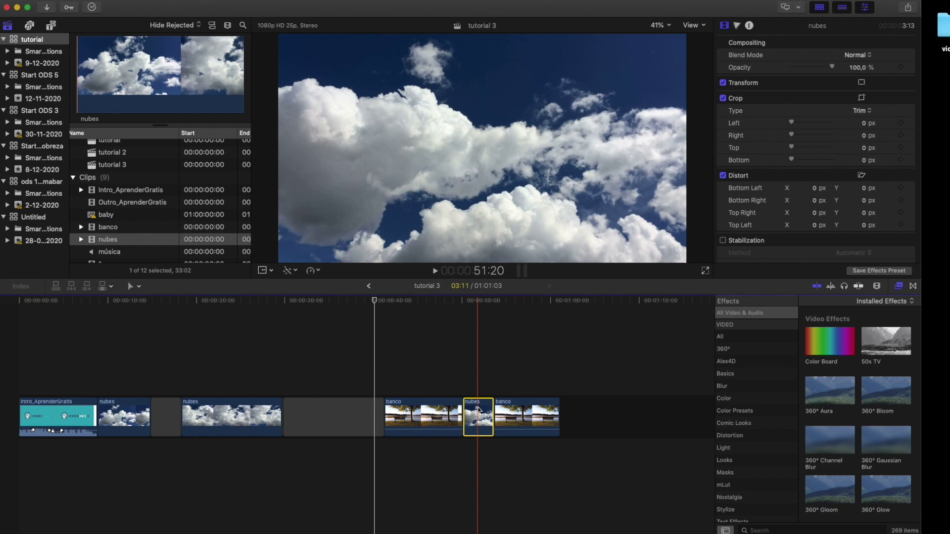
{"action": "mouse_move", "coordinate": [479, 415]}
{"action": "left_mouse_down"}
{"action": "mouse_move", "coordinate": [608, 397]}
{"action": "mouse_move", "coordinate": [607, 415]}
{"action": "left_mouse_up"}
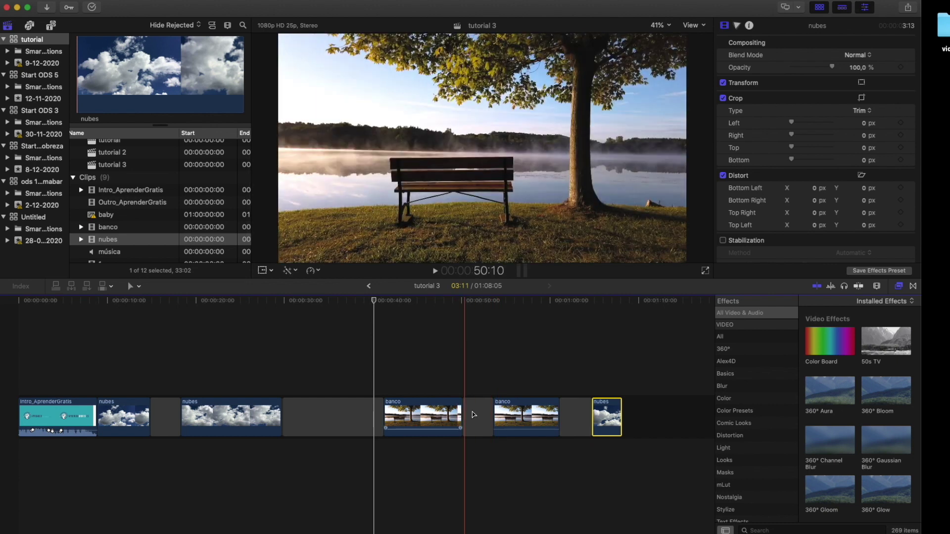